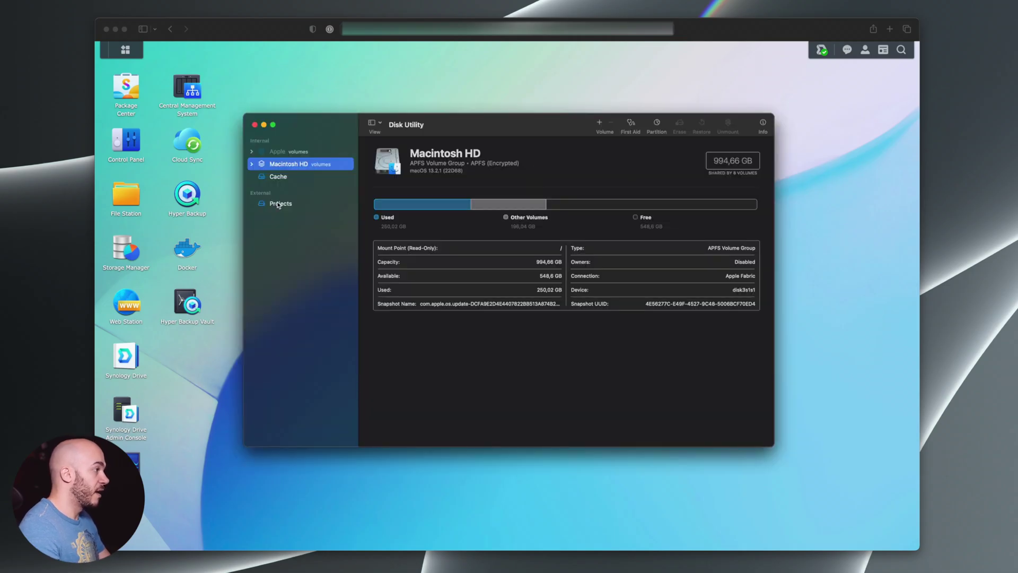
- Add a new APFS volume named 'Dropbox' to the external Projects container
left_click(279, 204)
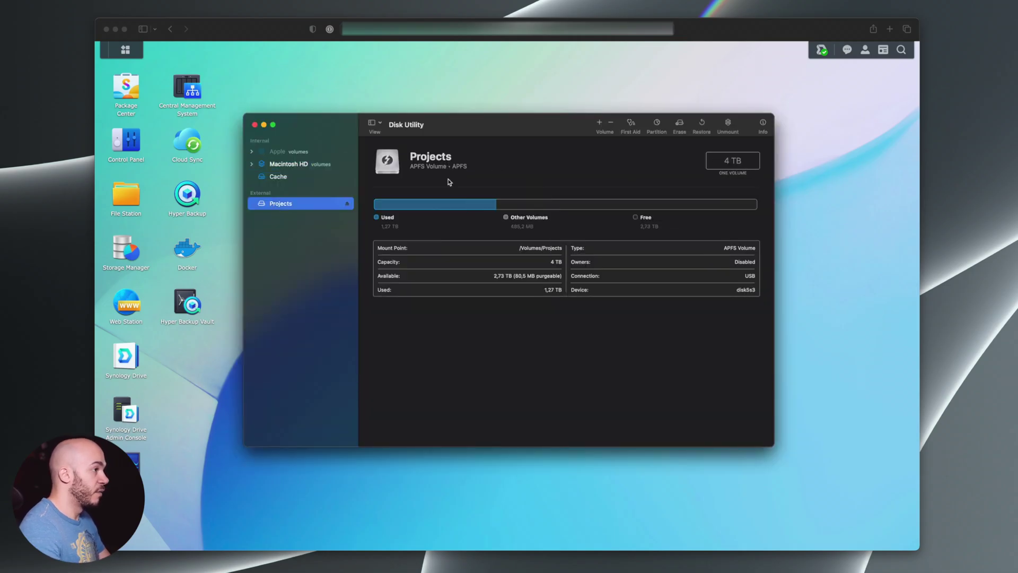
left_click(599, 123)
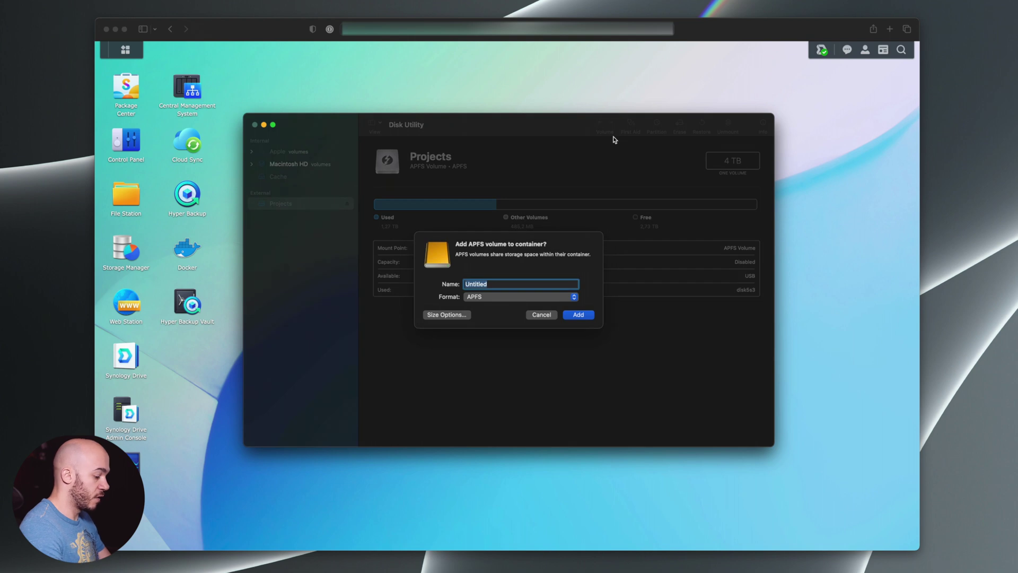
type("Dropbox")
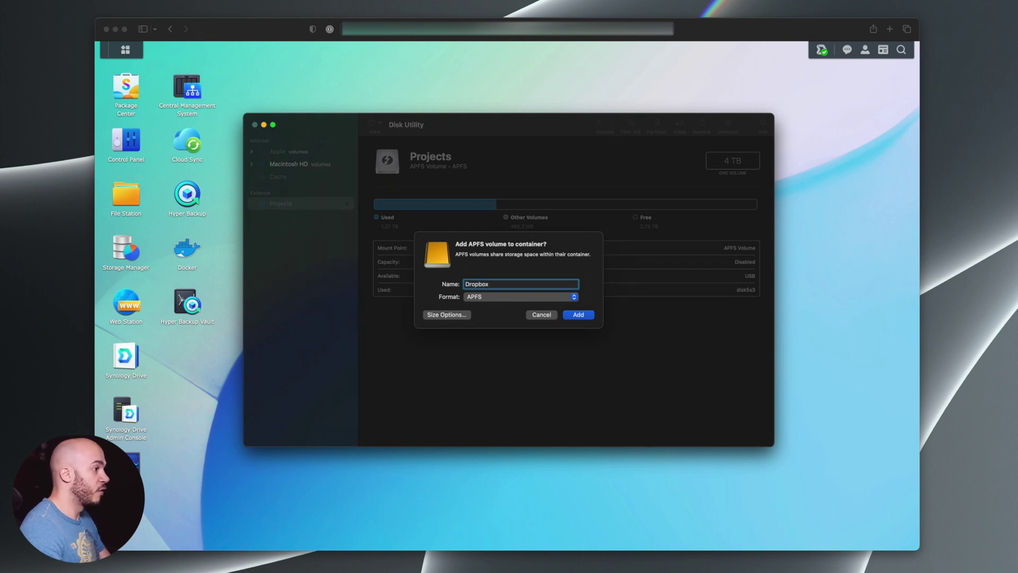
key("Return")
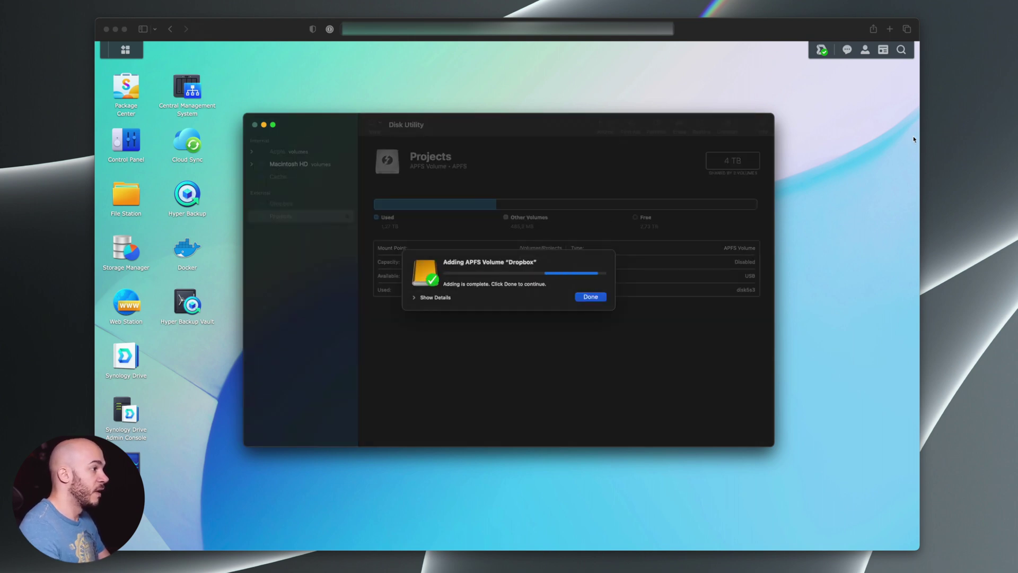
key("Return")
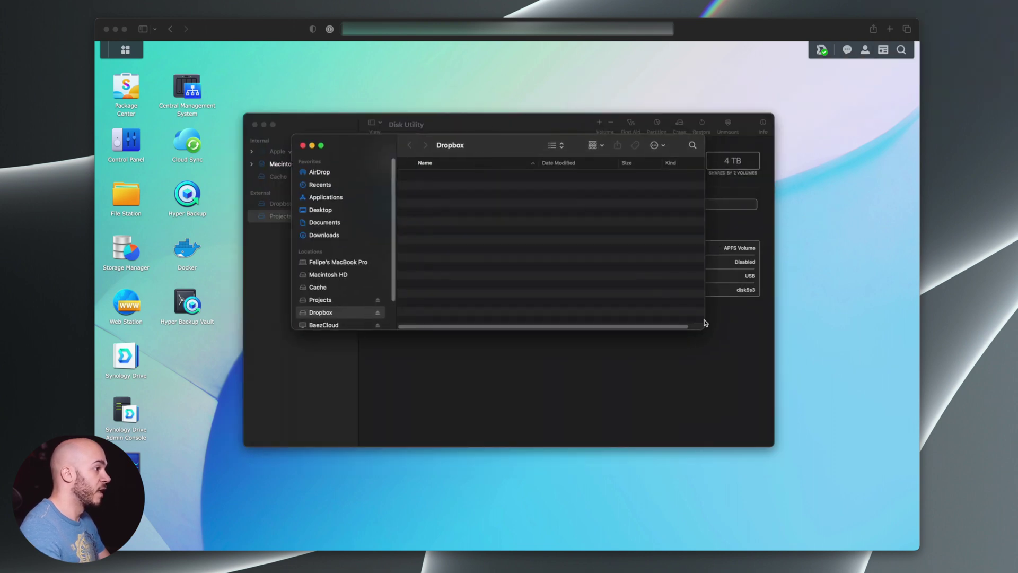
- Enlarge and position the new Dropbox volume's Finder window, then quit Disk Utility
left_click(701, 326)
left_click_drag(709, 333, 794, 471)
left_click_drag(509, 155, 493, 173)
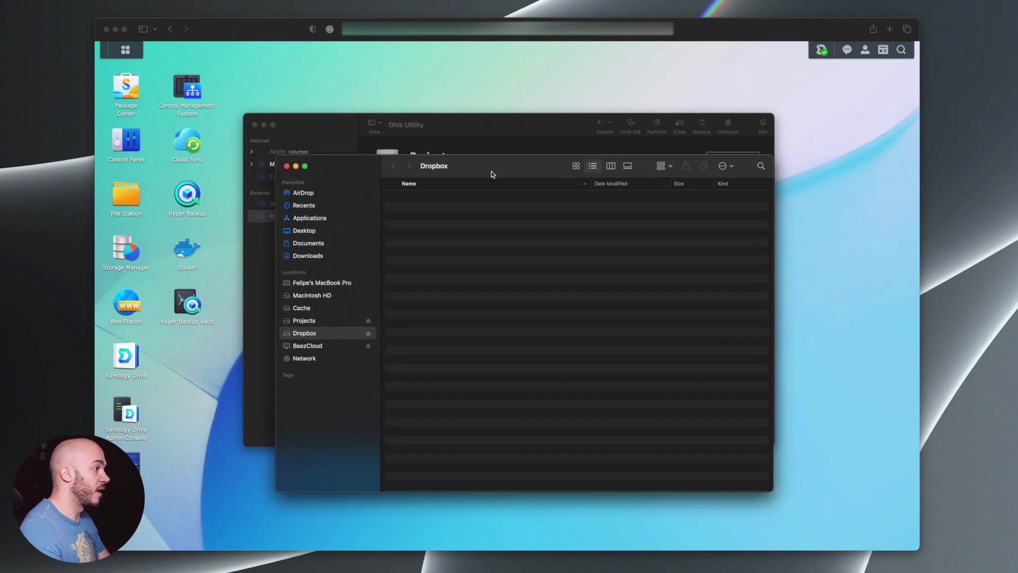
left_click(485, 138)
left_click(254, 125)
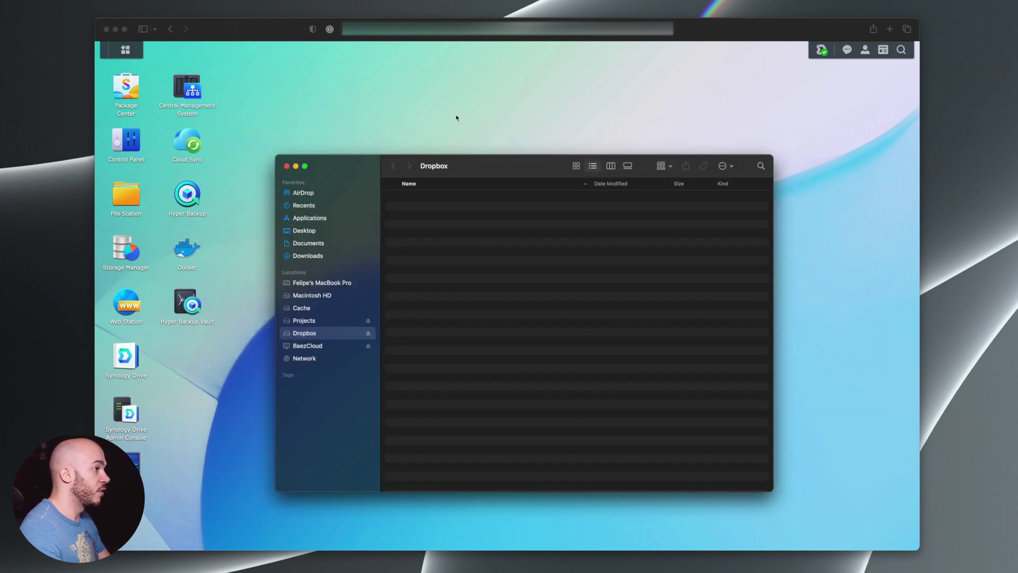
- Launch Synology Drive Client and connect to the NAS with its address, username and password
key("super+space")
type("syn")
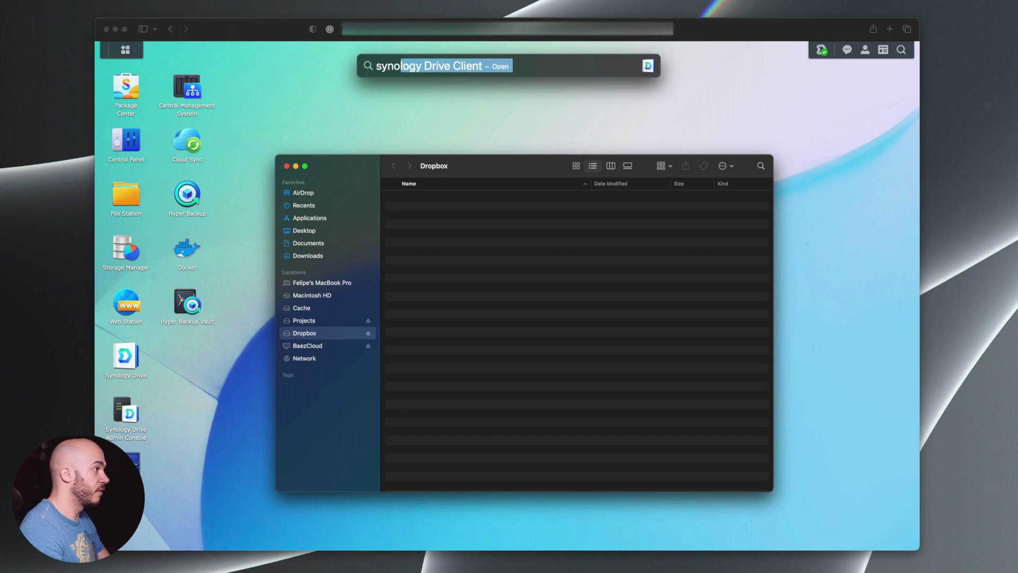
key("Return")
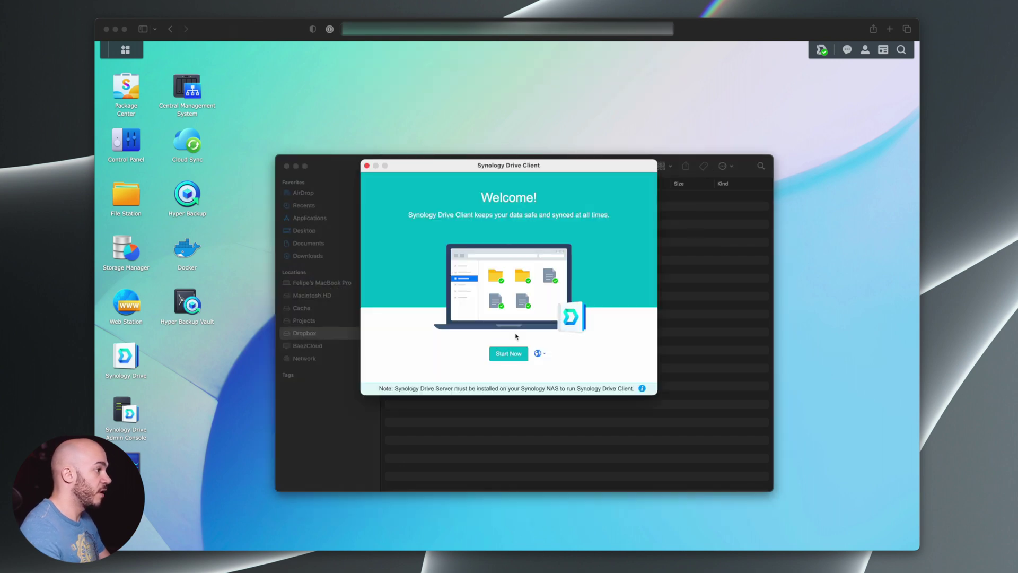
left_click(507, 353)
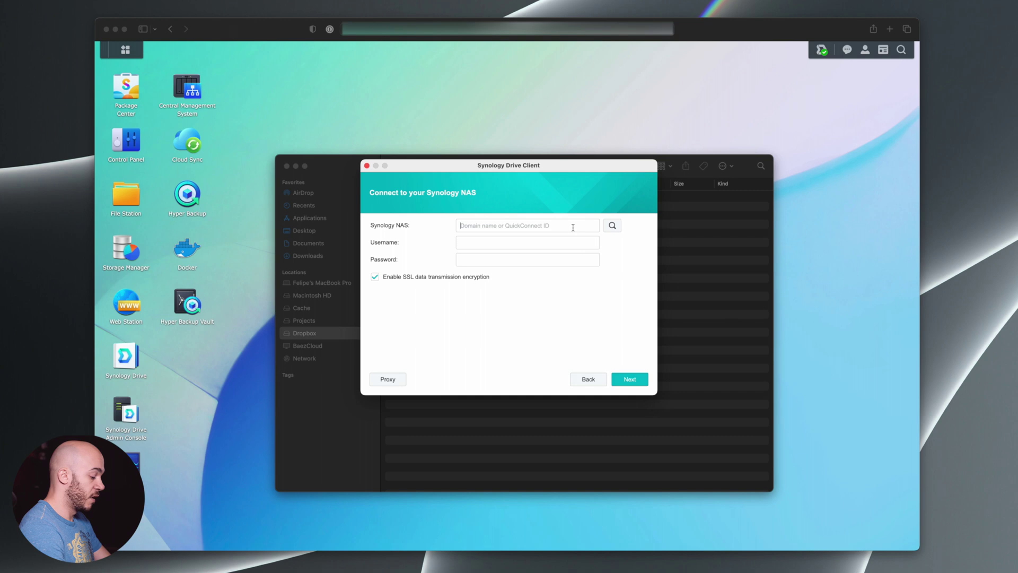
key("super+v")
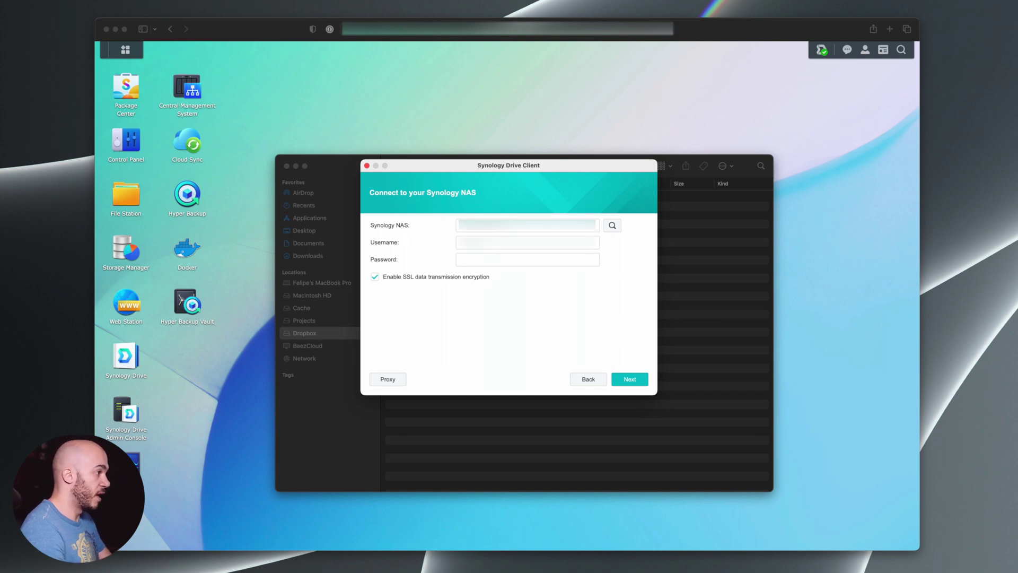
left_click(630, 378)
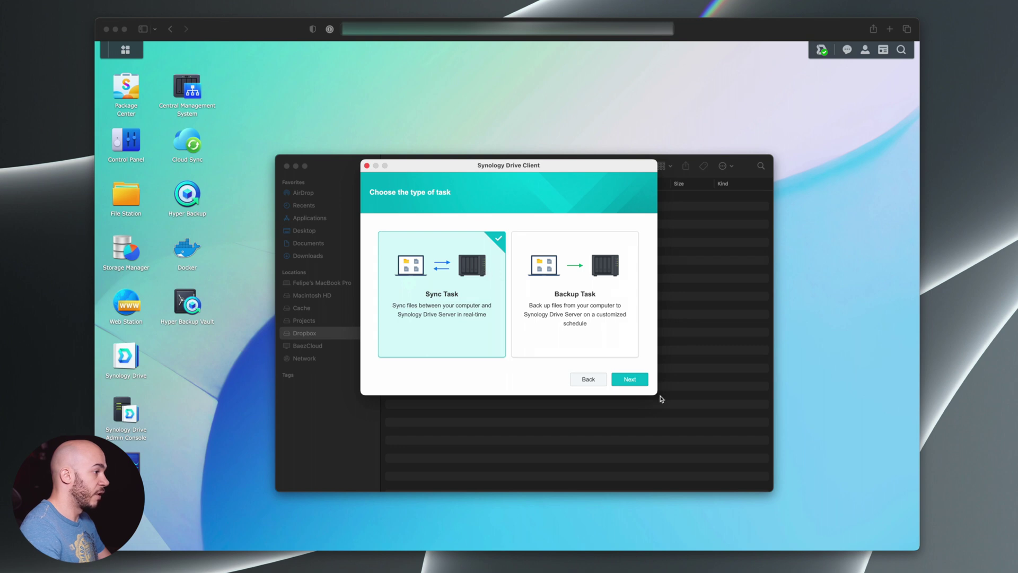
- Start a sync task and set its NAS folder to Team Folder/Dropbox
left_click(635, 381)
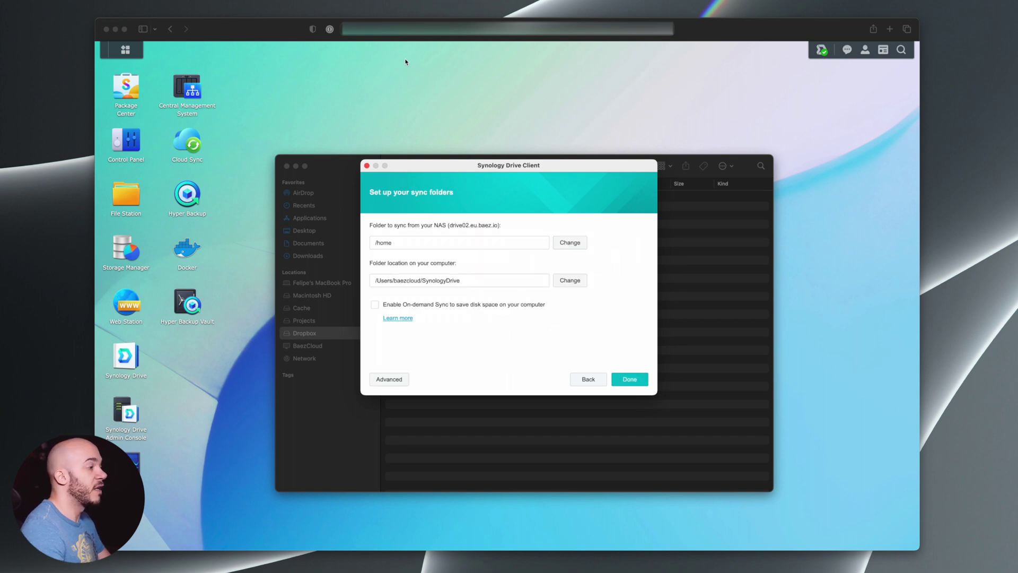
left_click(570, 243)
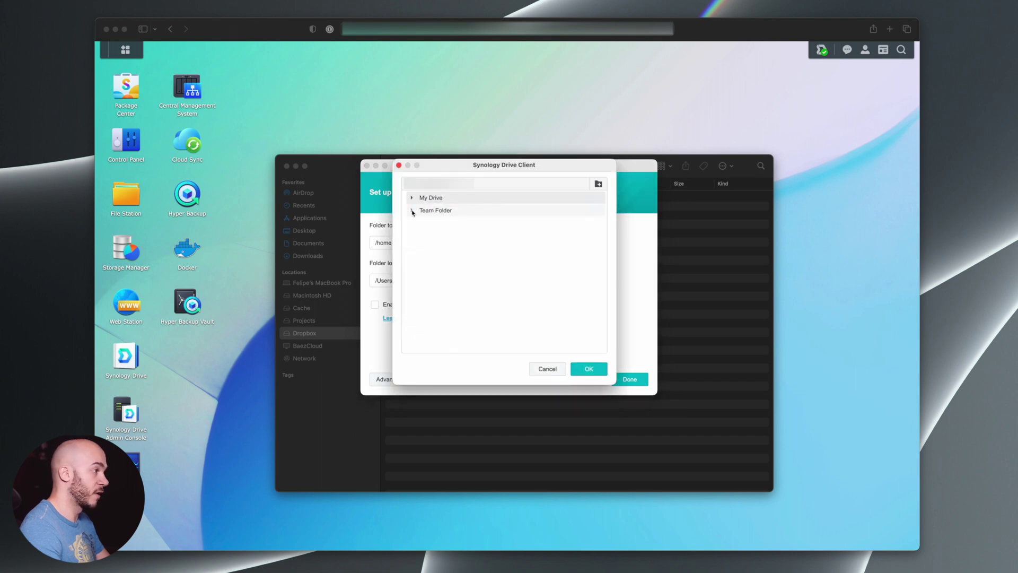
left_click(413, 211)
left_click(457, 223)
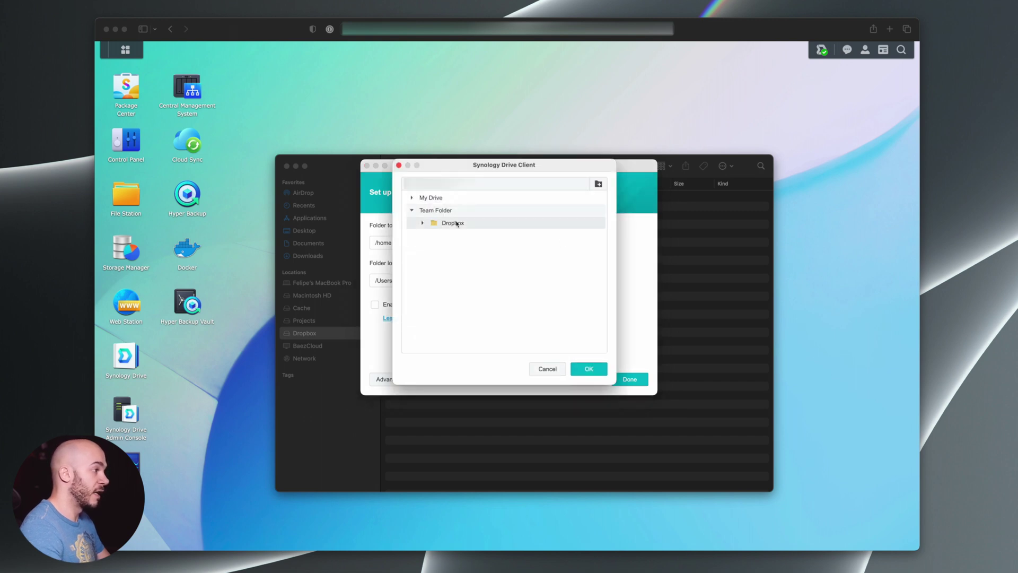
left_click(596, 370)
- Set the local folder to /Volumes/Dropbox without a SynologyDrive subfolder and finish the task
left_click(576, 284)
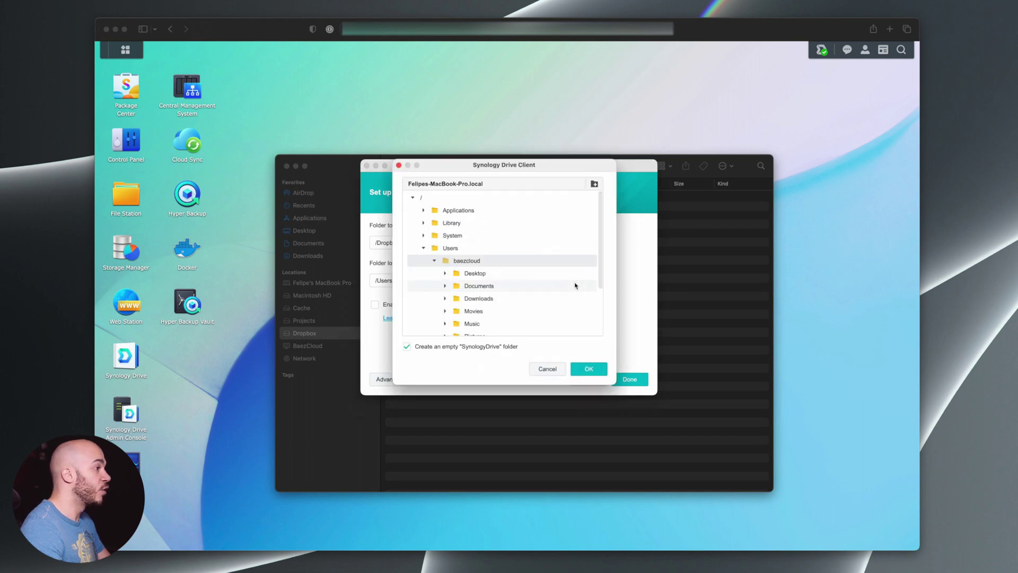
left_click(423, 248)
left_click(423, 261)
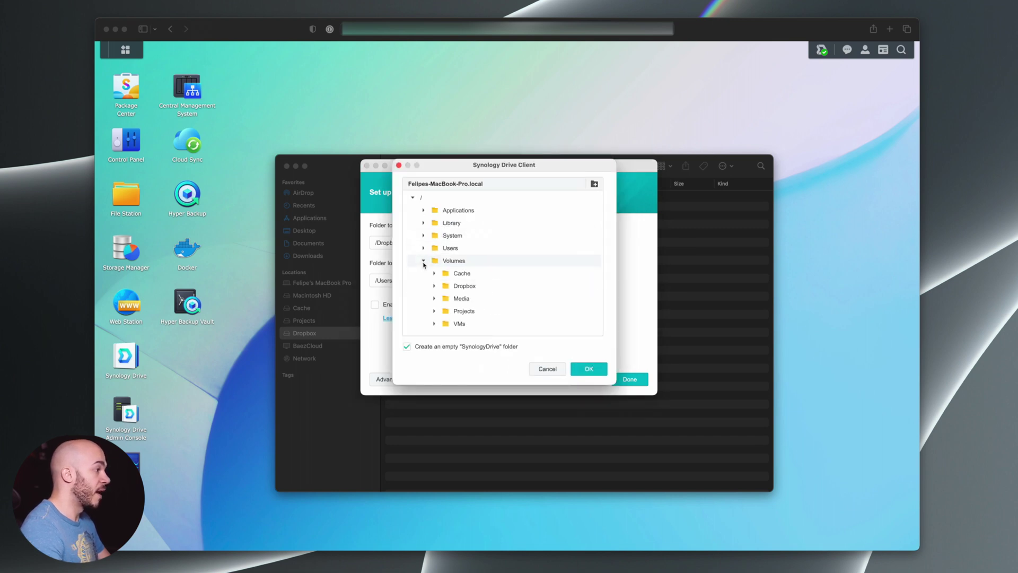
left_click(470, 289)
left_click(407, 346)
left_click(589, 369)
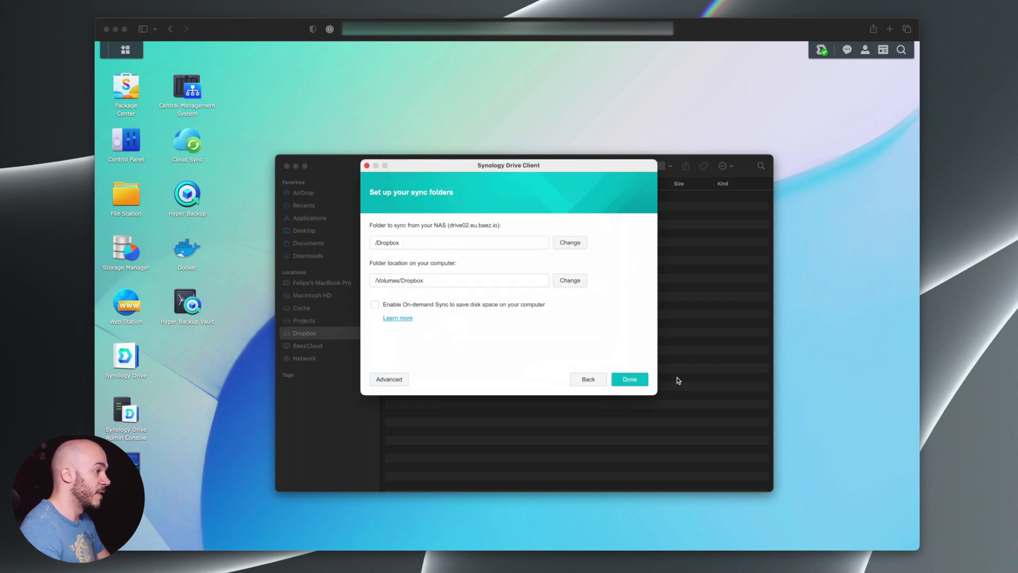
left_click(630, 379)
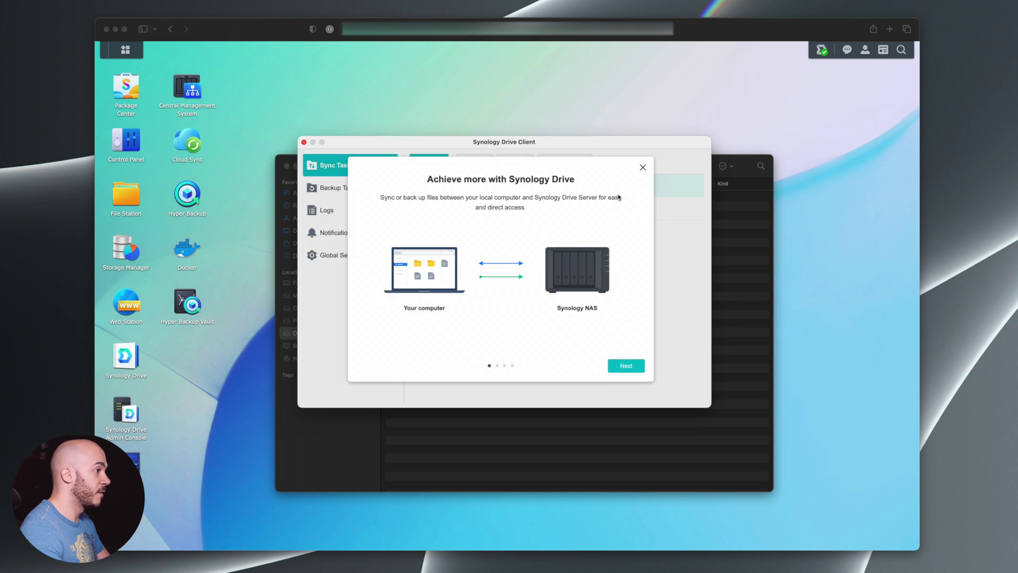
- Close the Drive Client windows and reposition the Dropbox Finder window
left_click(642, 167)
left_click(304, 142)
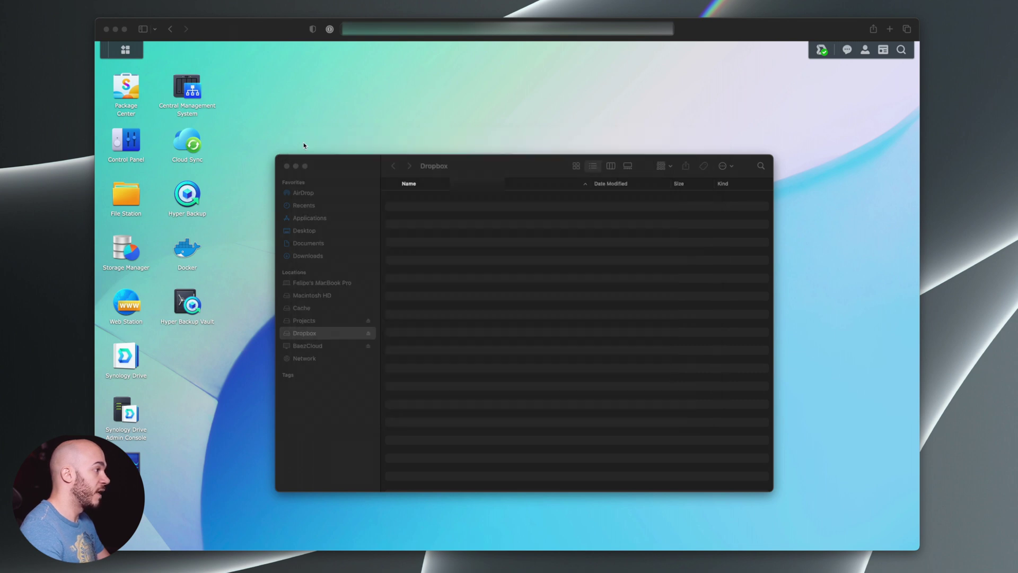
left_click(494, 170)
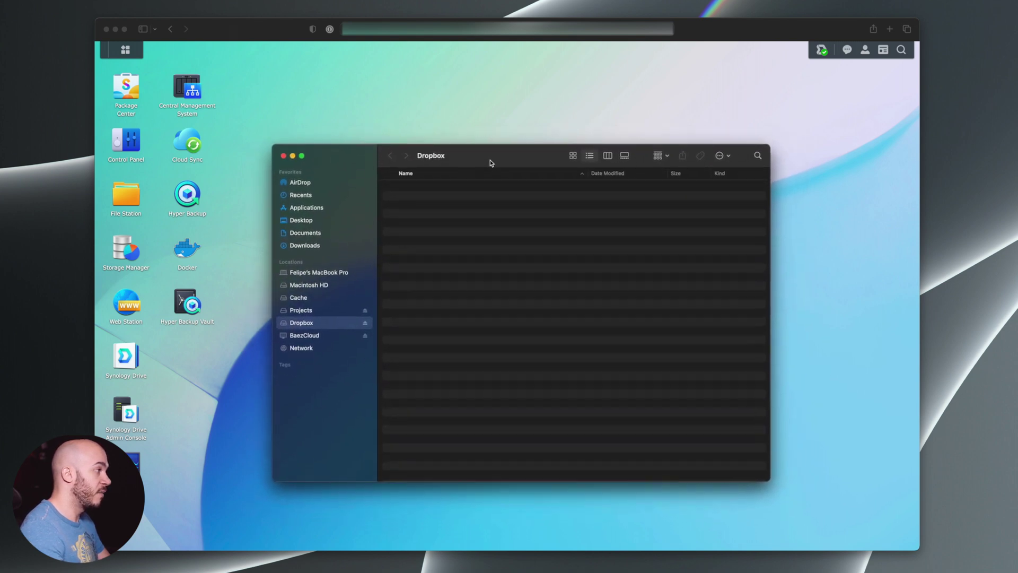
left_click_drag(488, 159, 491, 148)
- Open dropbox.com in a new Safari tab to view the cloud files
left_click(525, 107)
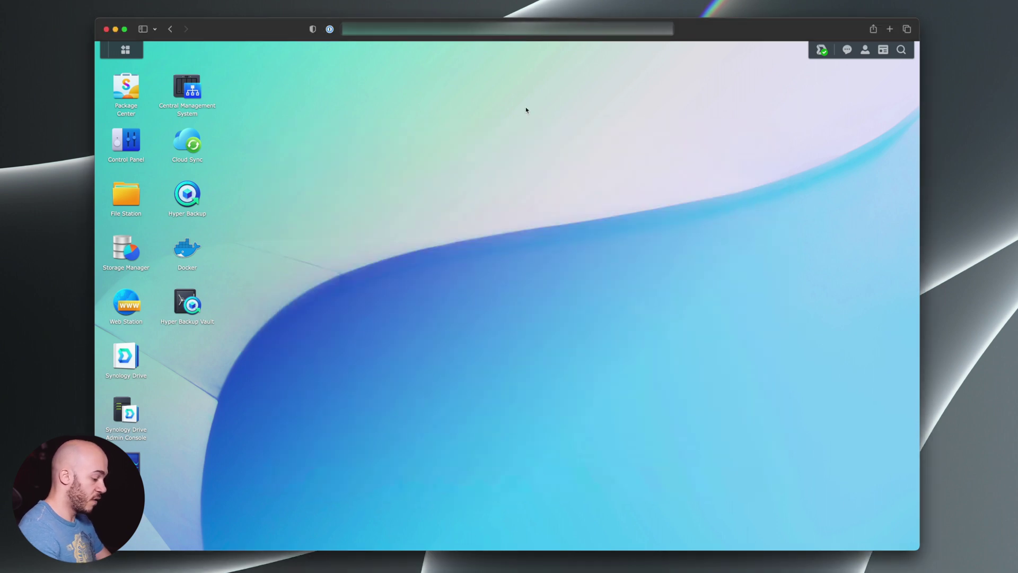
key("super+t")
type("dr")
key("Return")
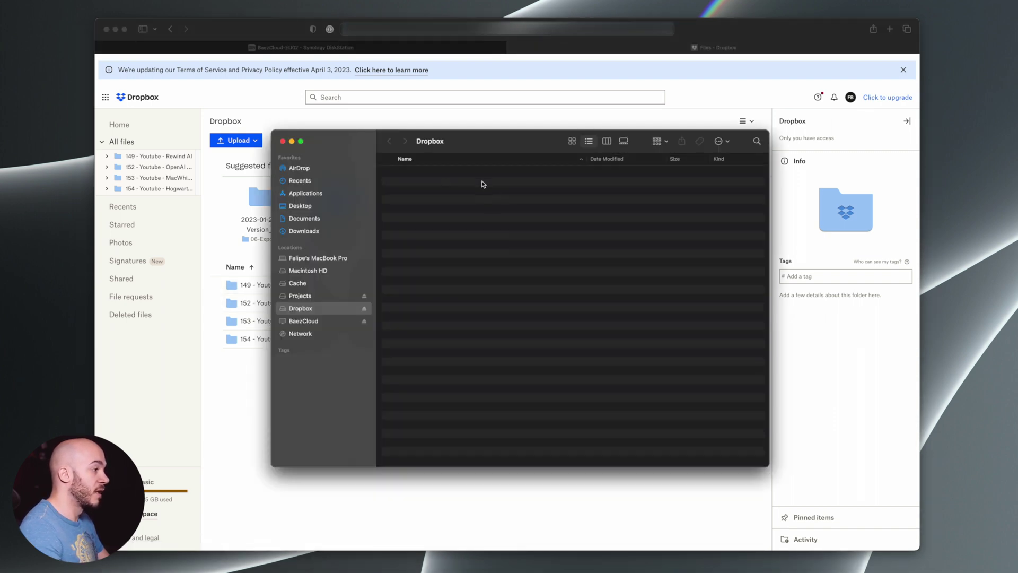
- Close the Dropbox tab and start a Cloud Sync connection with Dropbox as provider
left_click(753, 35)
key("super+w")
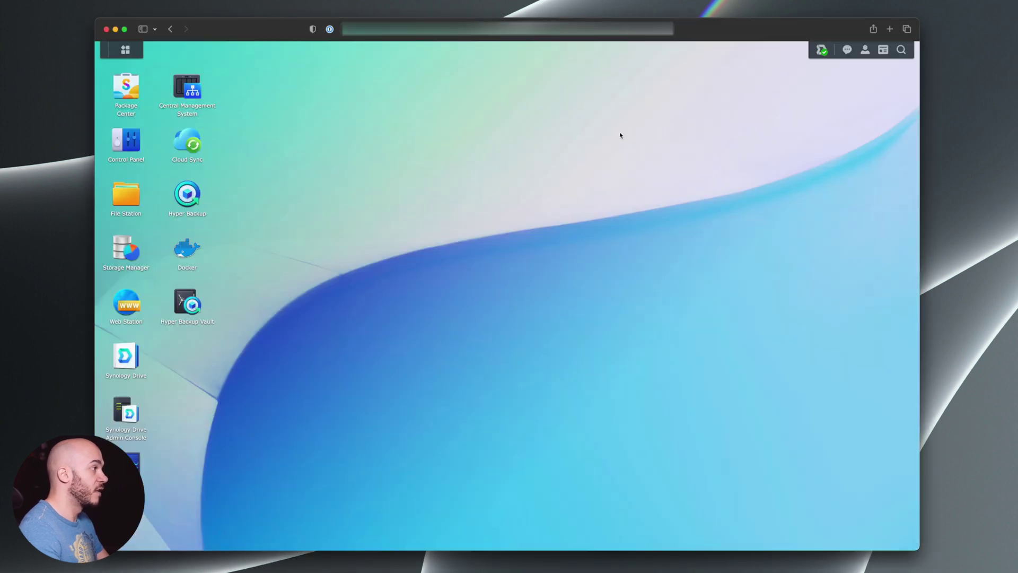
left_click(186, 145)
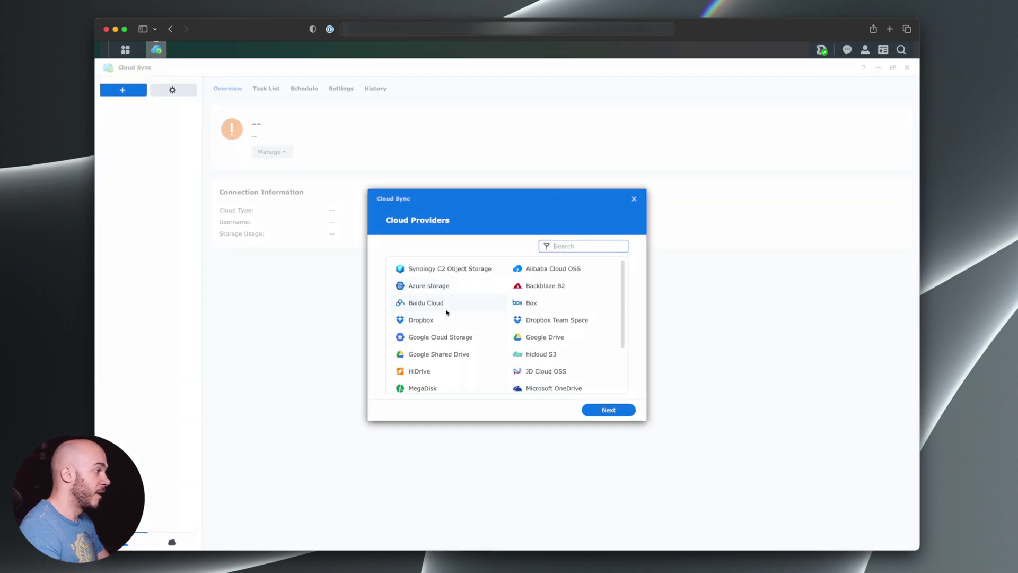
left_click(438, 322)
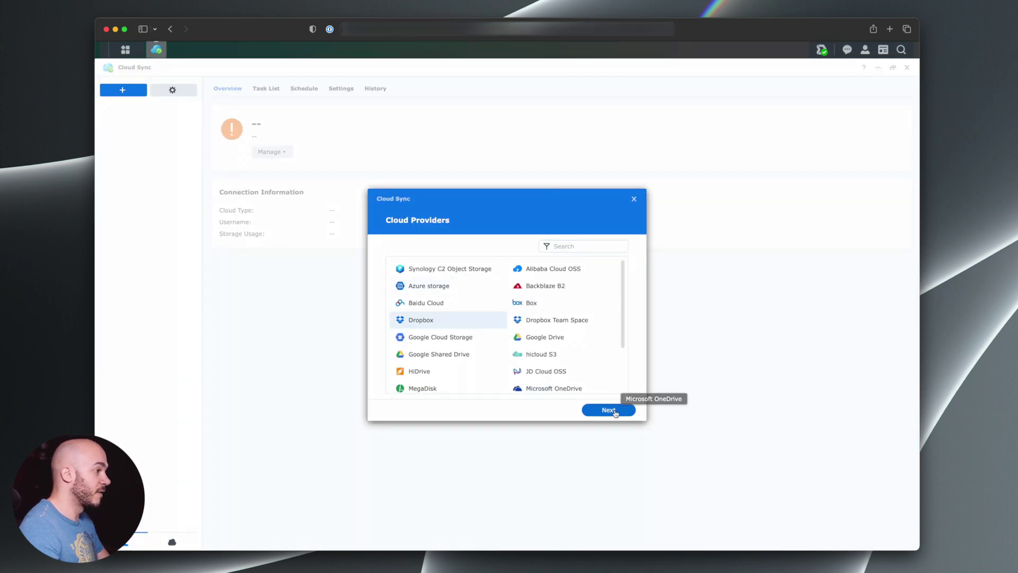
- Authorize Cloud Sync to access the Dropbox account
left_click(608, 410)
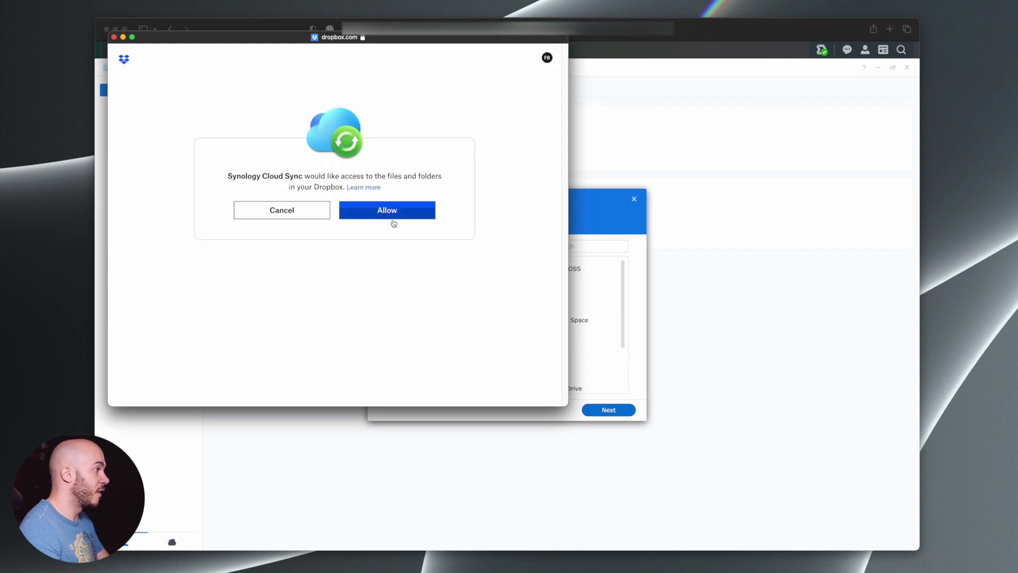
left_click(390, 214)
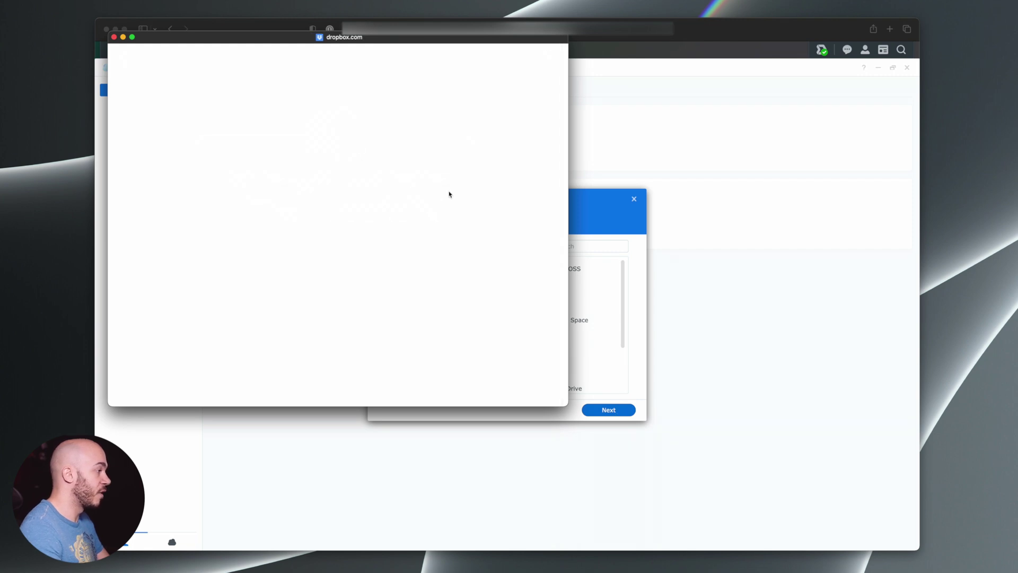
left_click(379, 166)
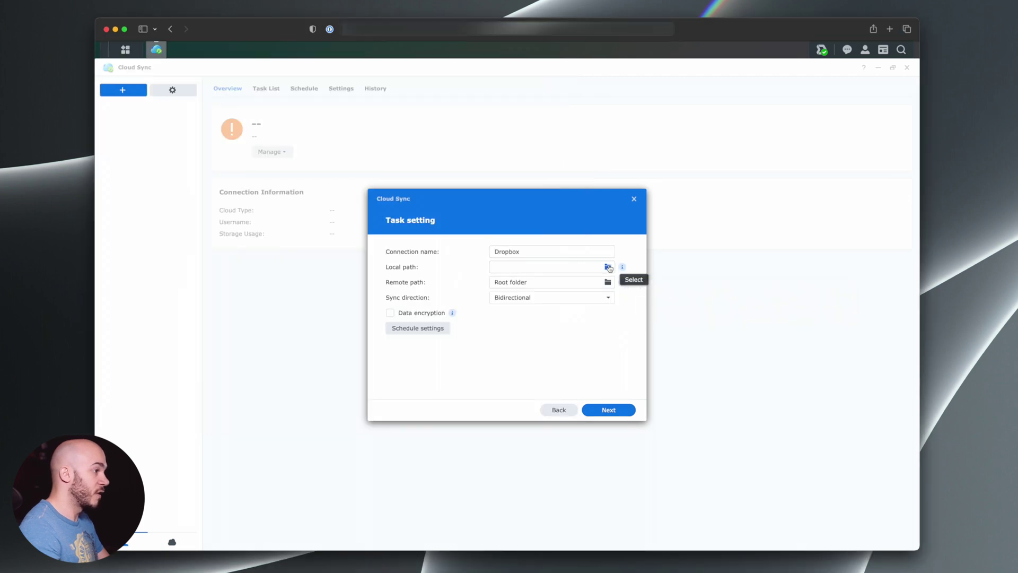
- Set the task's local path to /Dropbox and remote path to the Dropbox Root folder
left_click(608, 268)
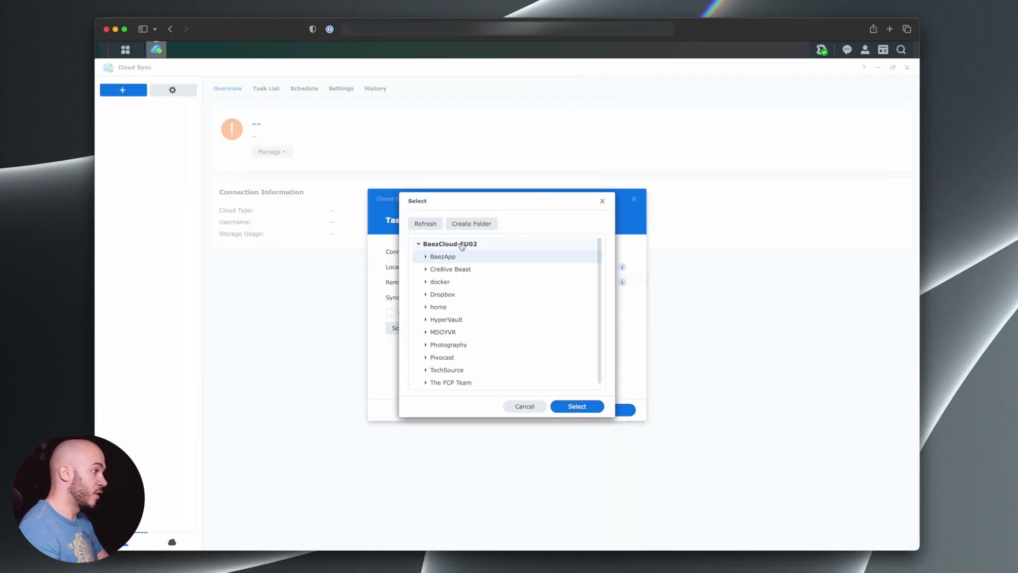
left_click(484, 296)
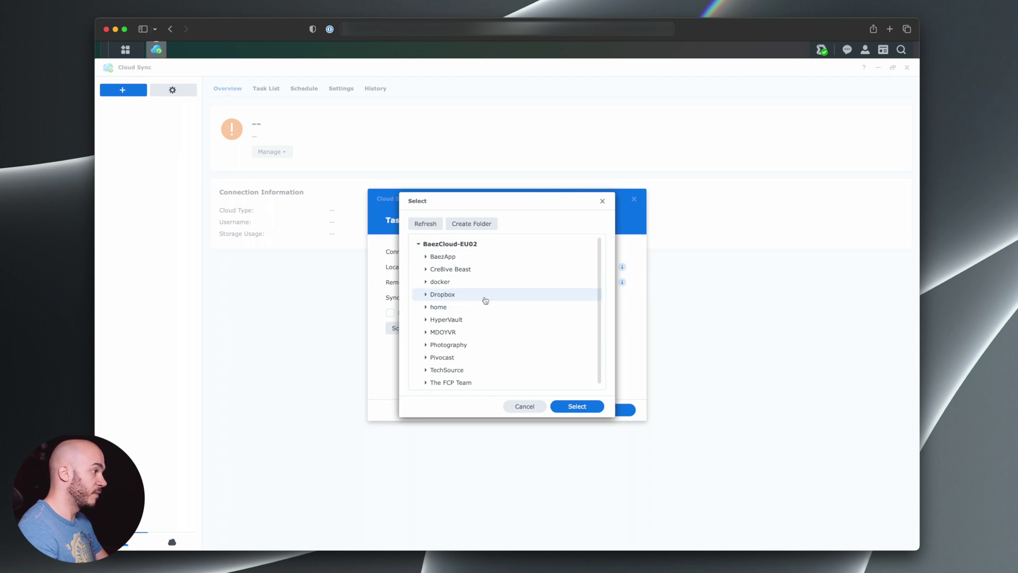
left_click(586, 405)
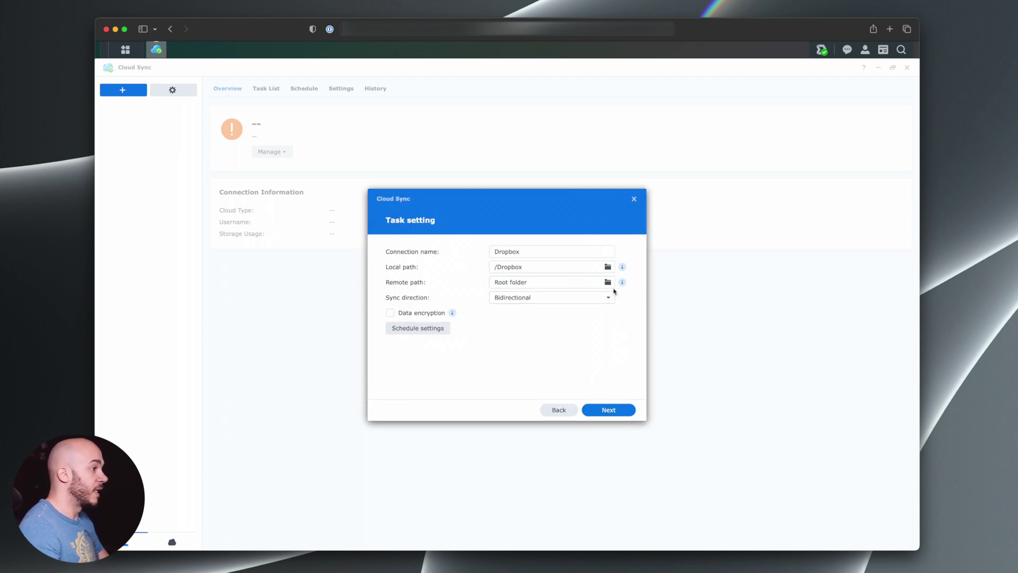
left_click(608, 283)
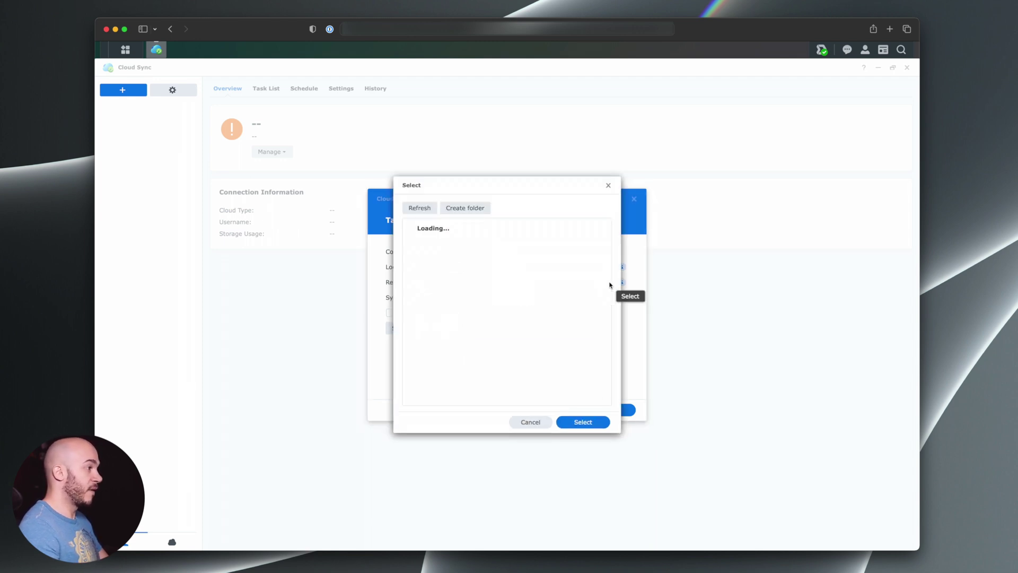
left_click(589, 421)
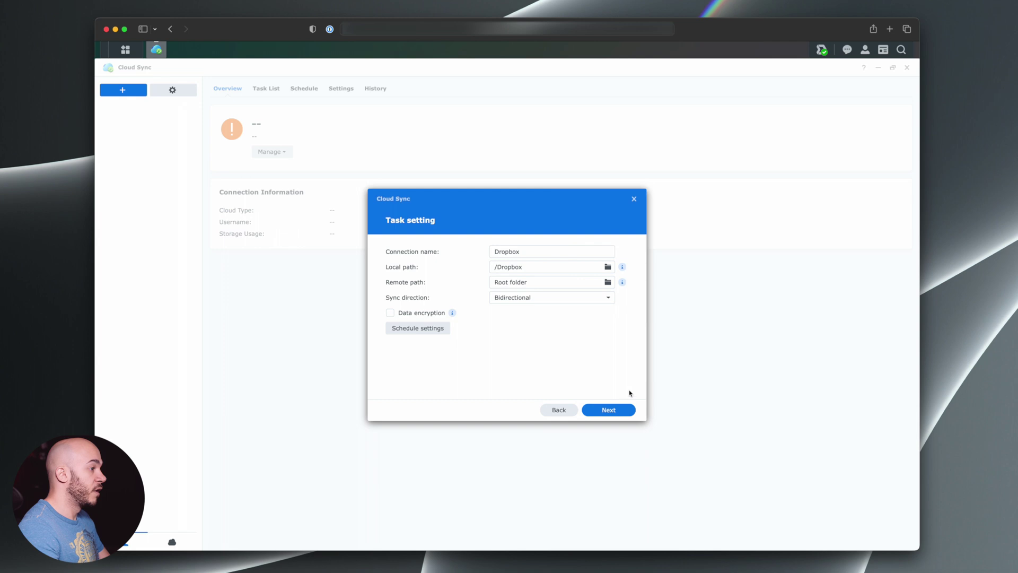
- Review the advanced folder settings without changes and confirm the Dropbox task summary
left_click(619, 409)
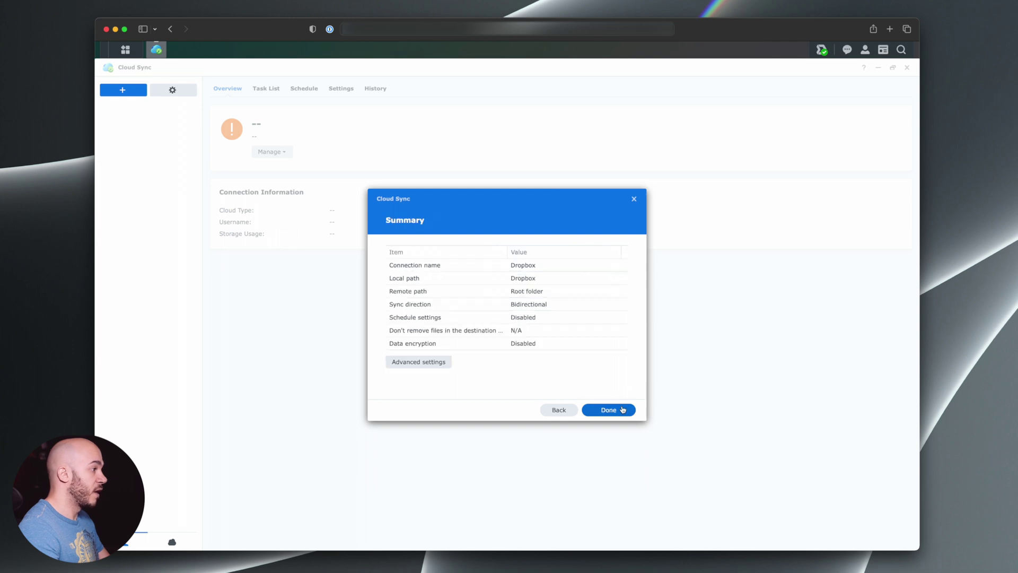
left_click(444, 363)
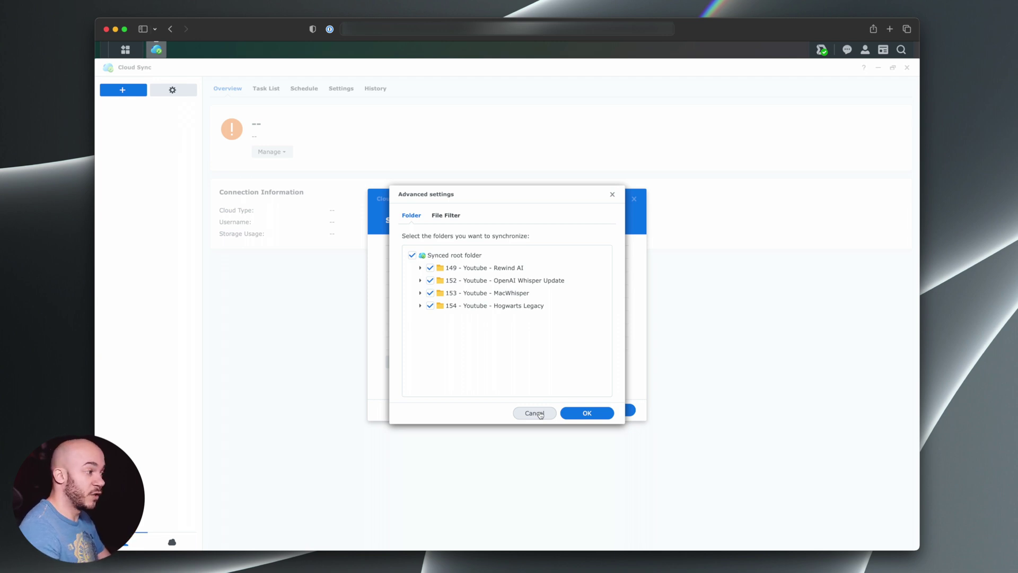
left_click(535, 413)
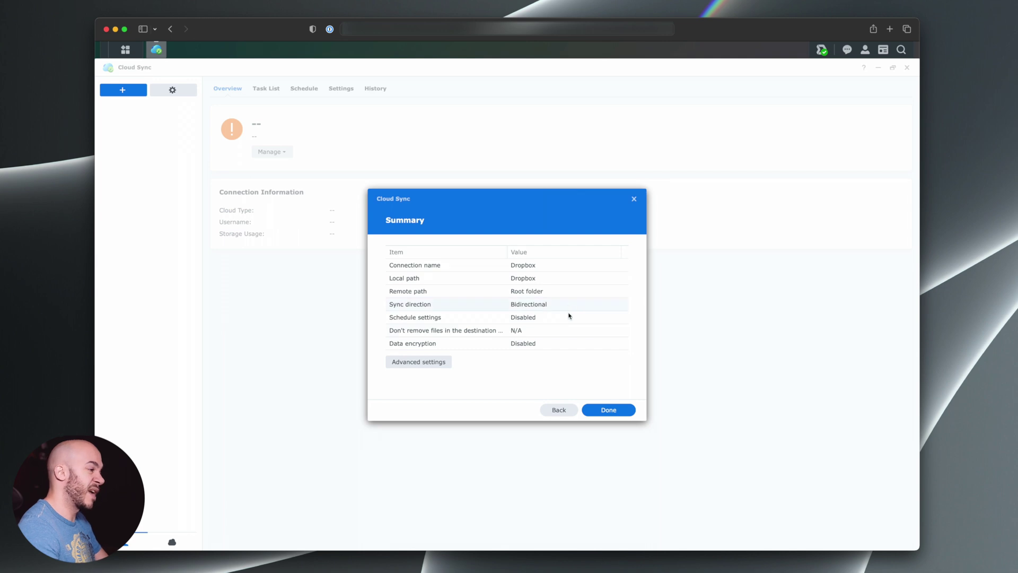
left_click(610, 409)
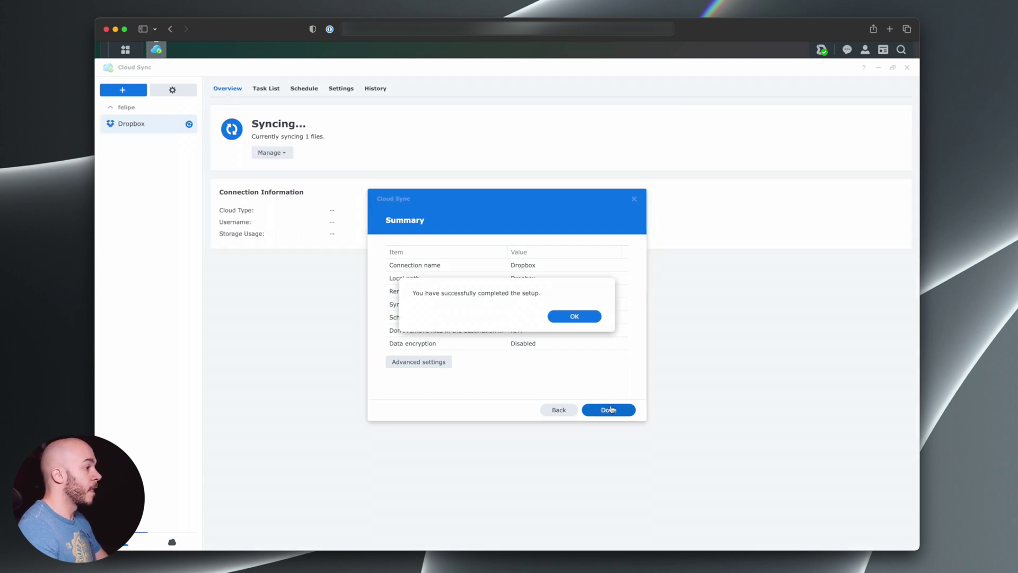
- Dismiss the success message, show the storage and health widgets, and switch to the Dropbox Finder folder
left_click(581, 318)
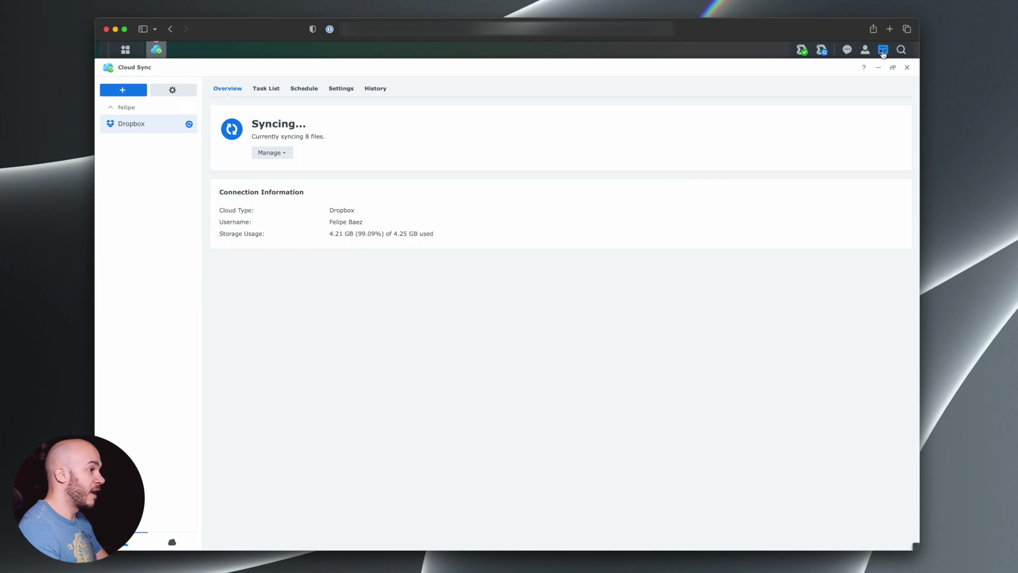
left_click(883, 49)
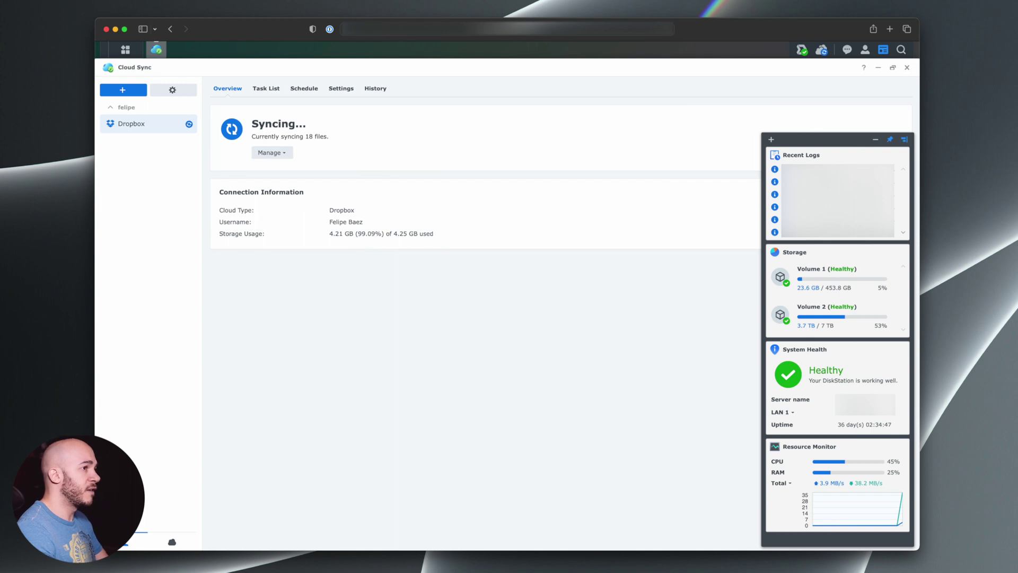
key("super+Tab")
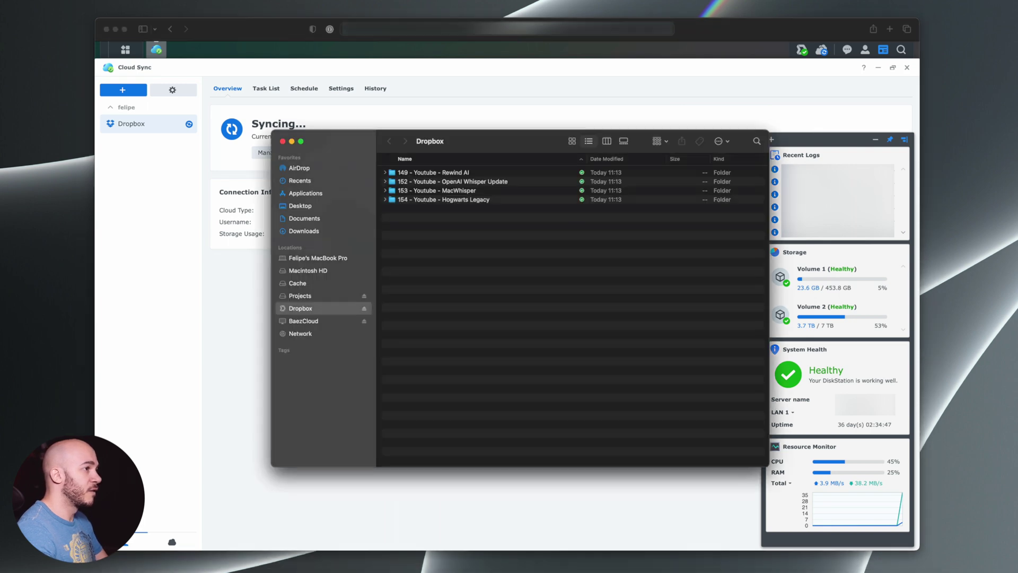
- Collapse the 149 - Youtube - Rewind AI folder and turn on folder sizes in View Options
left_click(517, 176)
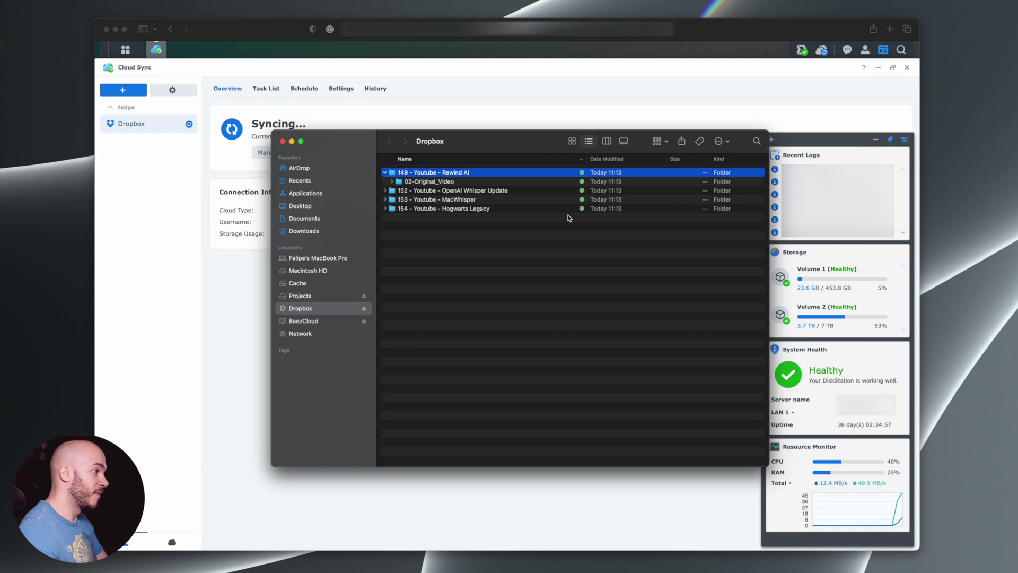
key("Left")
key("super+j")
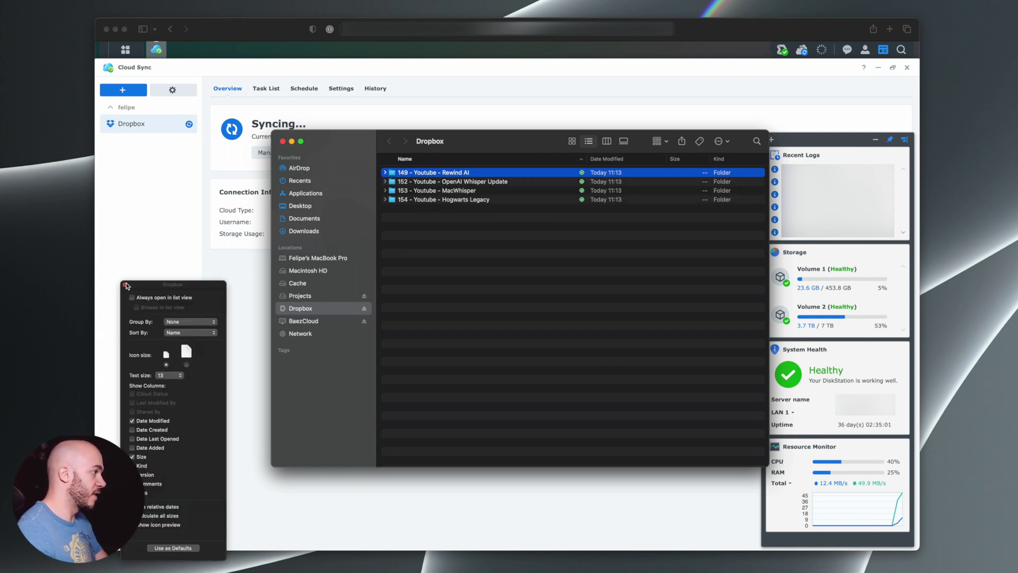
left_click(125, 284)
left_click(540, 222)
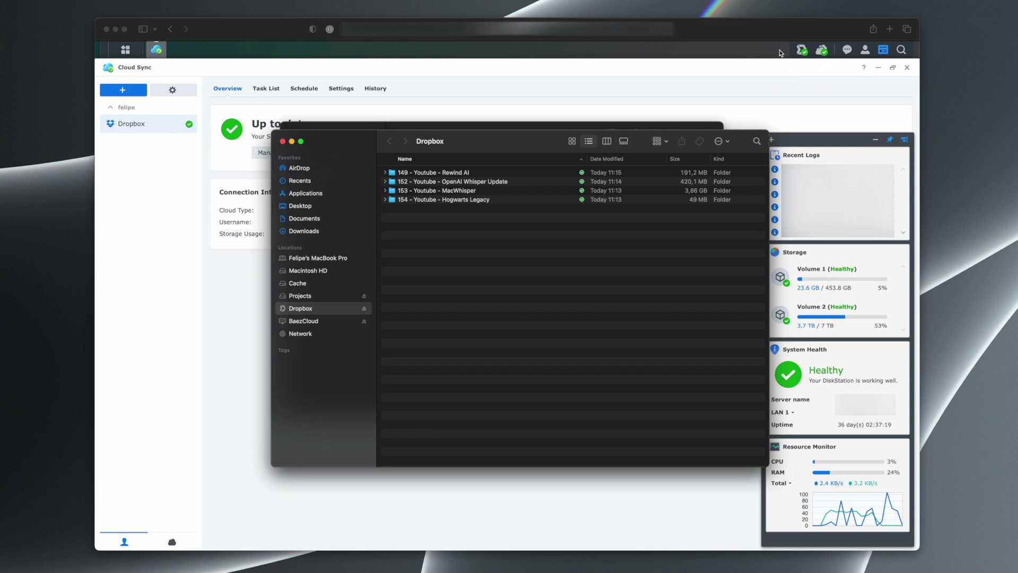
- Close the Recents window, check Cloud Sync shows Dropbox up to date, and open dropbox.com in a new tab
left_click(548, 127)
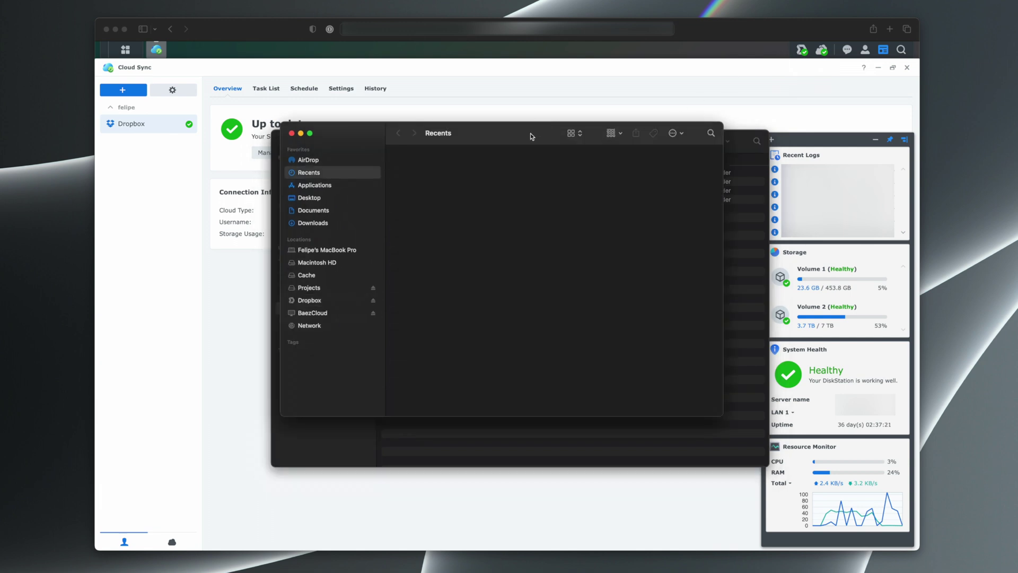
key("super+w")
left_click(832, 69)
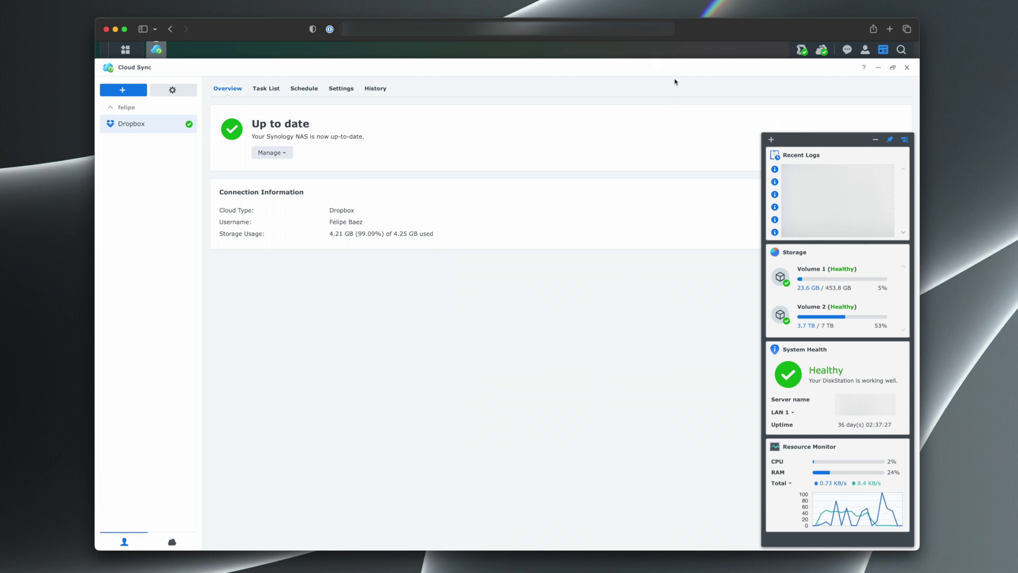
key("super+t")
type("d")
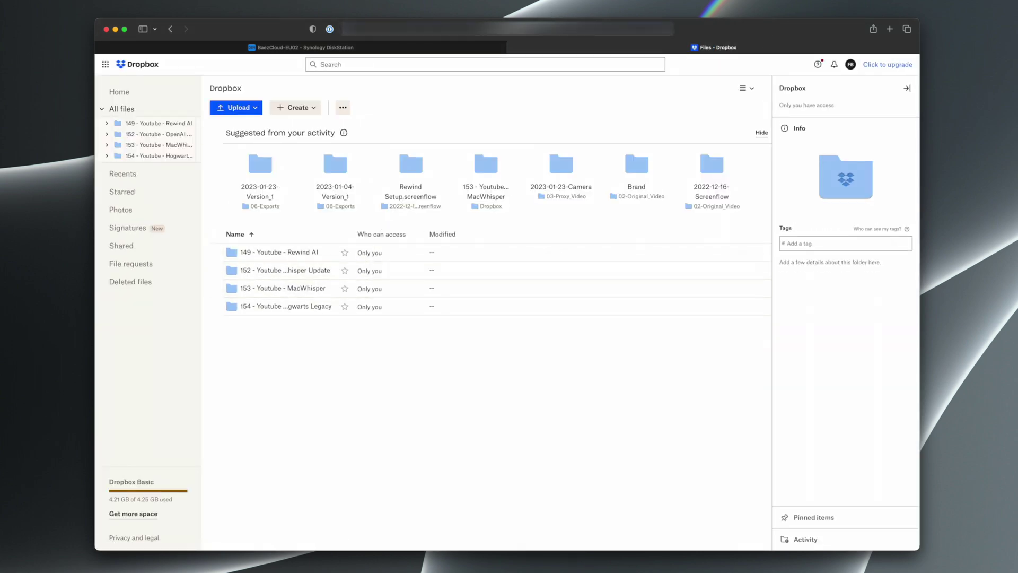
- Rename the 154 folder to '154 - Youtube - Hogwarts' in Finder and check Dropbox web
key("alt+super+space")
left_click_drag(467, 150, 766, 278)
left_click(798, 325)
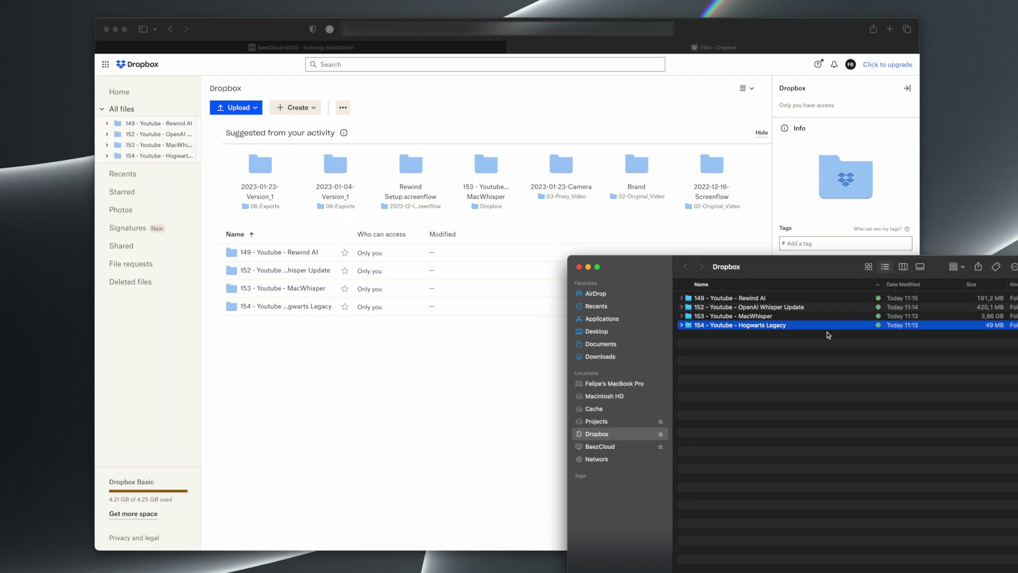
key("Return")
key("Right")
key("BackSpace")
key("BackSpace")
key("BackSpace")
key("BackSpace")
key("BackSpace")
key("BackSpace")
key("BackSpace")
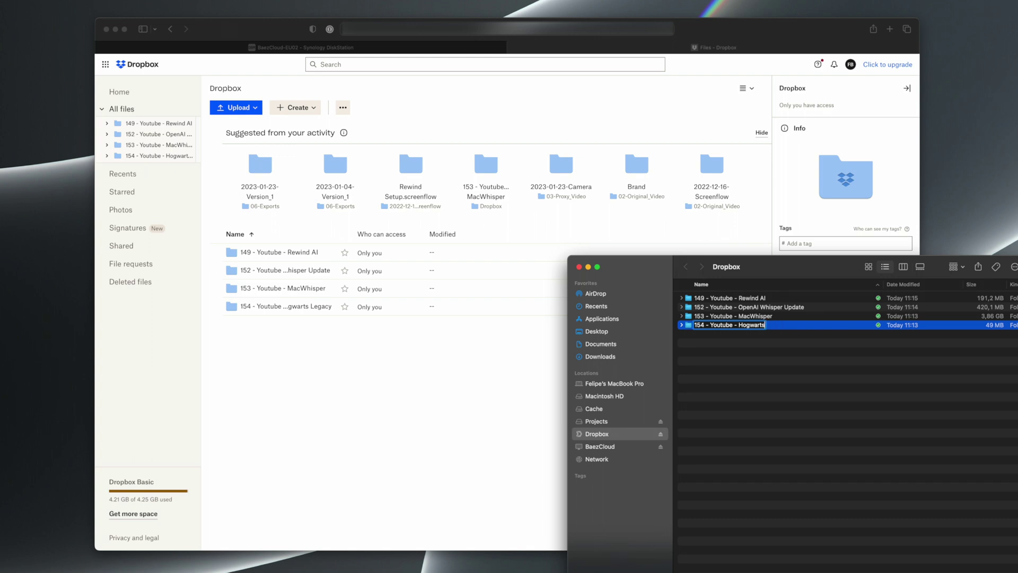
key("Return")
left_click(262, 344)
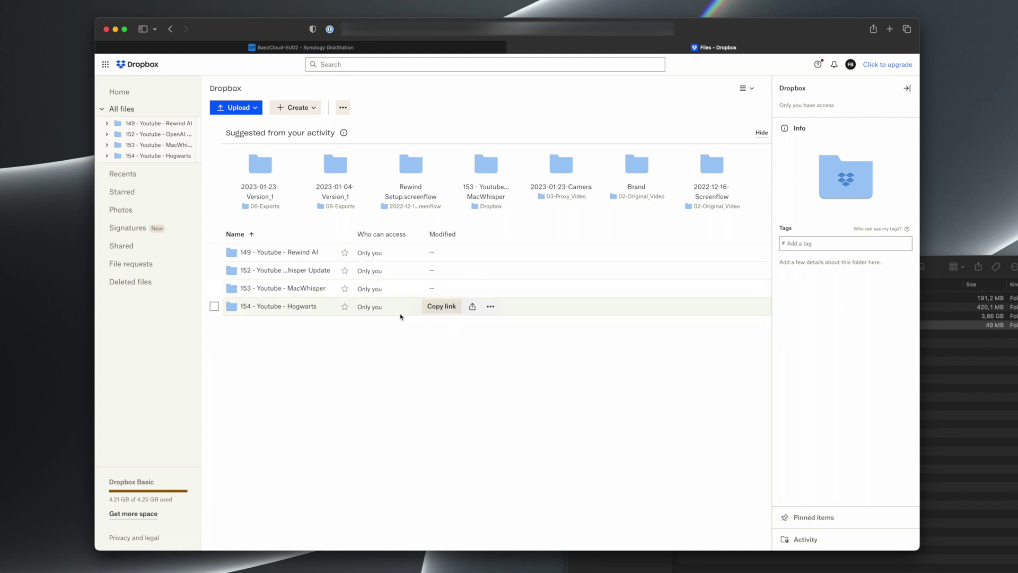
- Delete the 154 - Youtube - Hogwarts folder in Finder and check Dropbox web
key("super+Tab")
key("super+BackSpace")
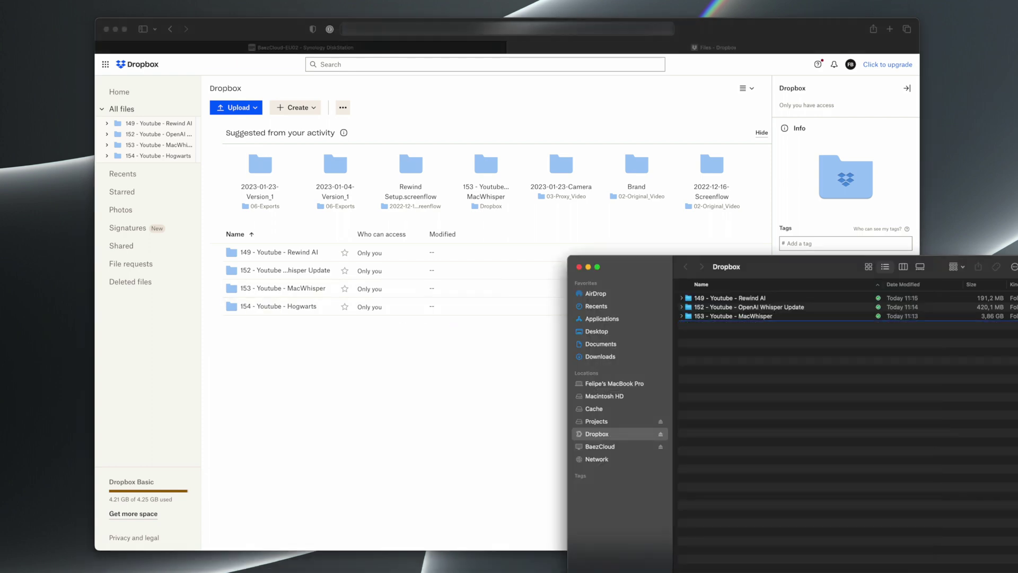
left_click(329, 344)
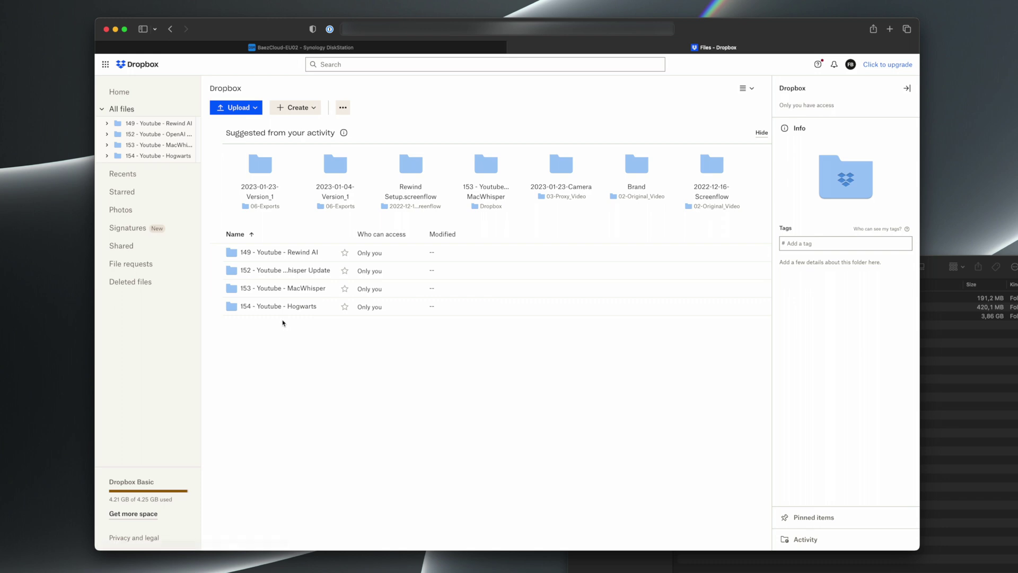